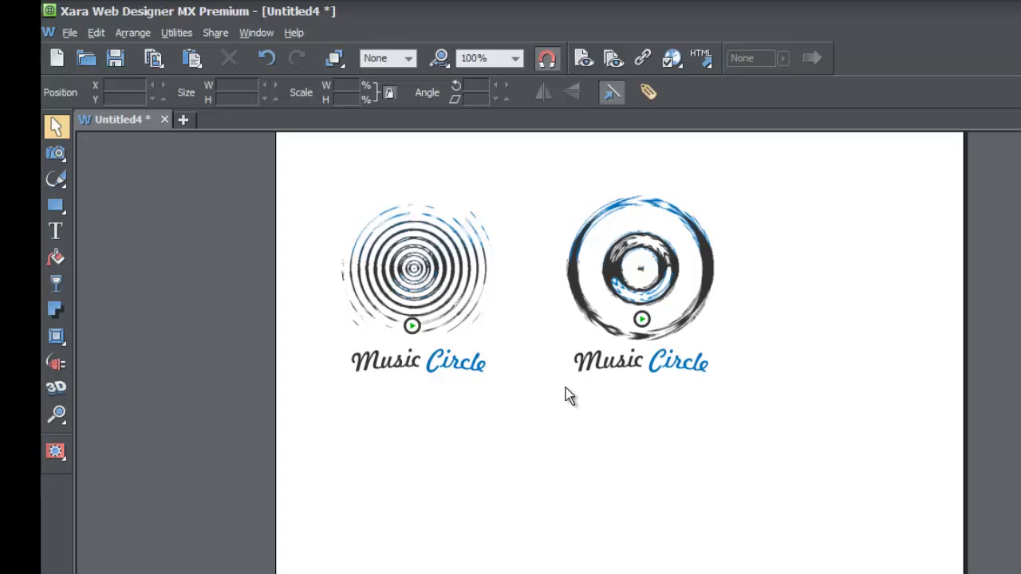
Draw a dark 152×159 px rectangle below the left logo and make its corners square
left_click(56, 208)
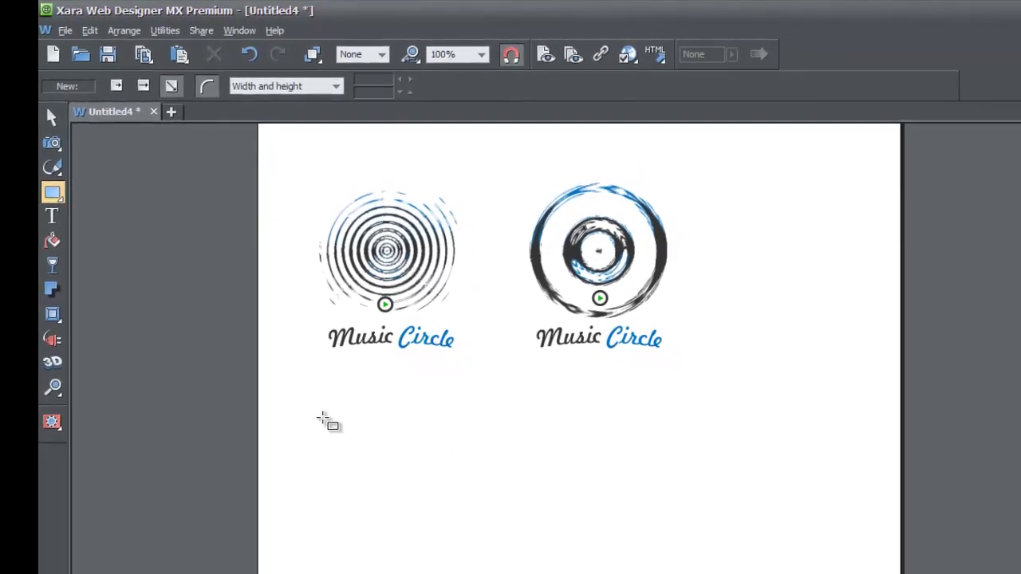
mouse_move(323, 421)
left_mouse_down()
mouse_move(413, 476)
mouse_move(451, 550)
left_mouse_up()
left_click(452, 552)
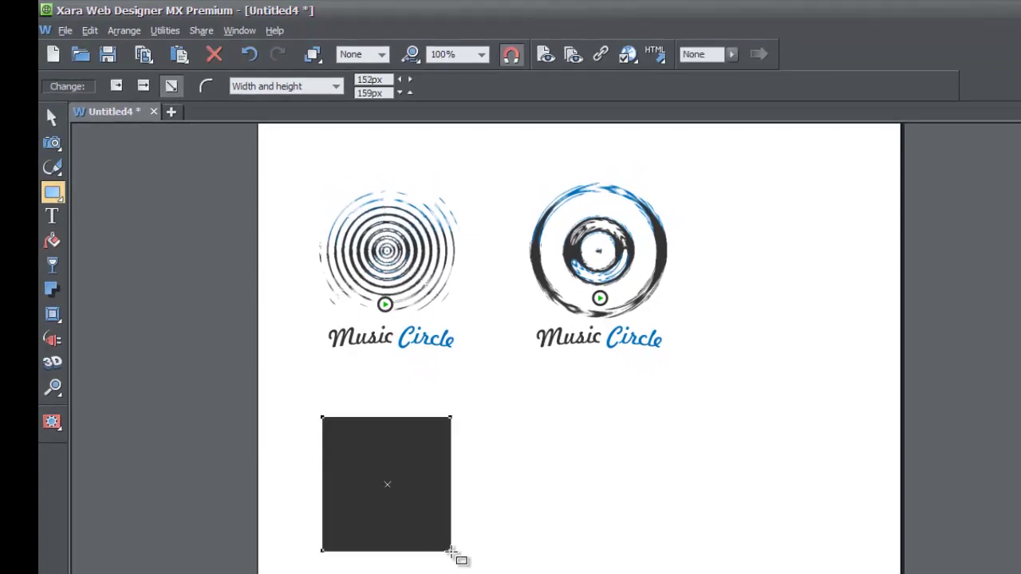
With the Live Effect tool, open the New effects list at Deformation filter
left_click(56, 346)
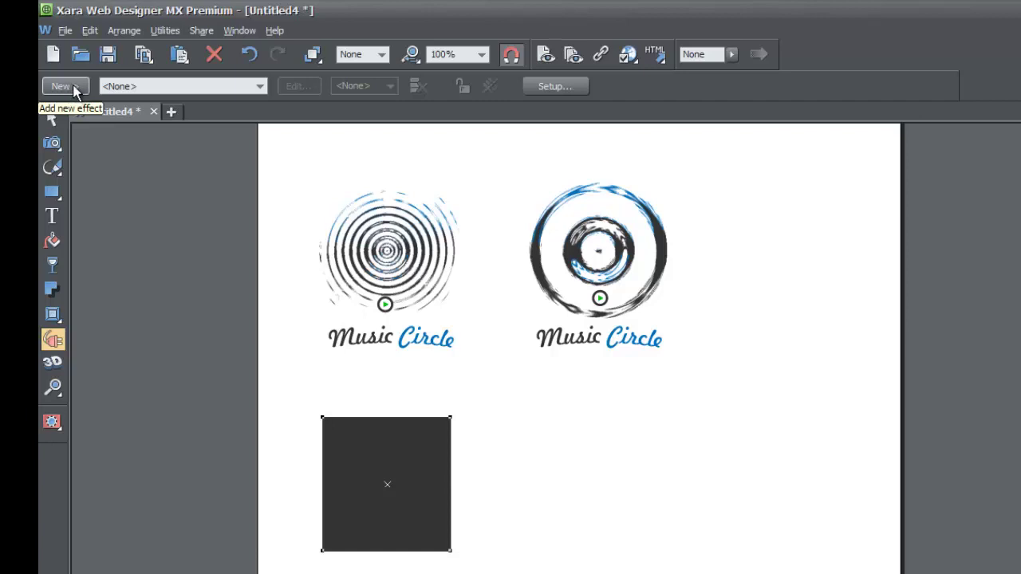
left_click(66, 89)
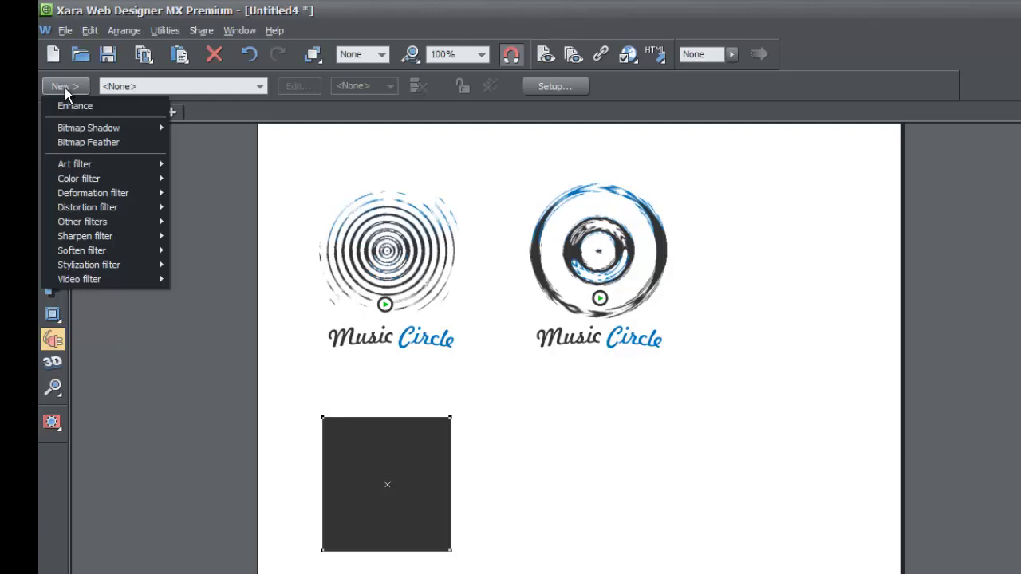
mouse_move(124, 197)
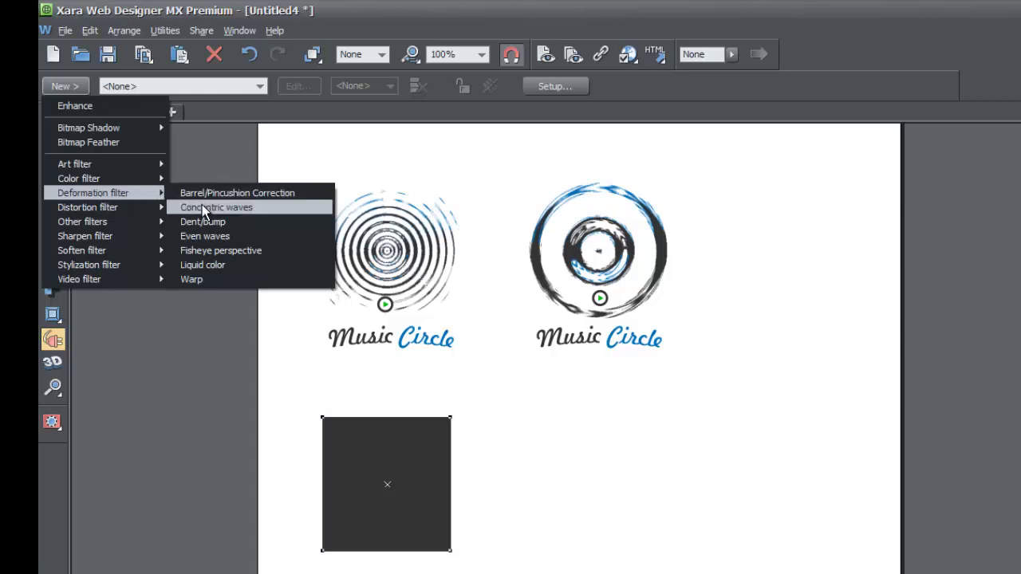
Apply Concentric waves and try extreme settings: wavelength 1, amplitude 100
left_click(225, 207)
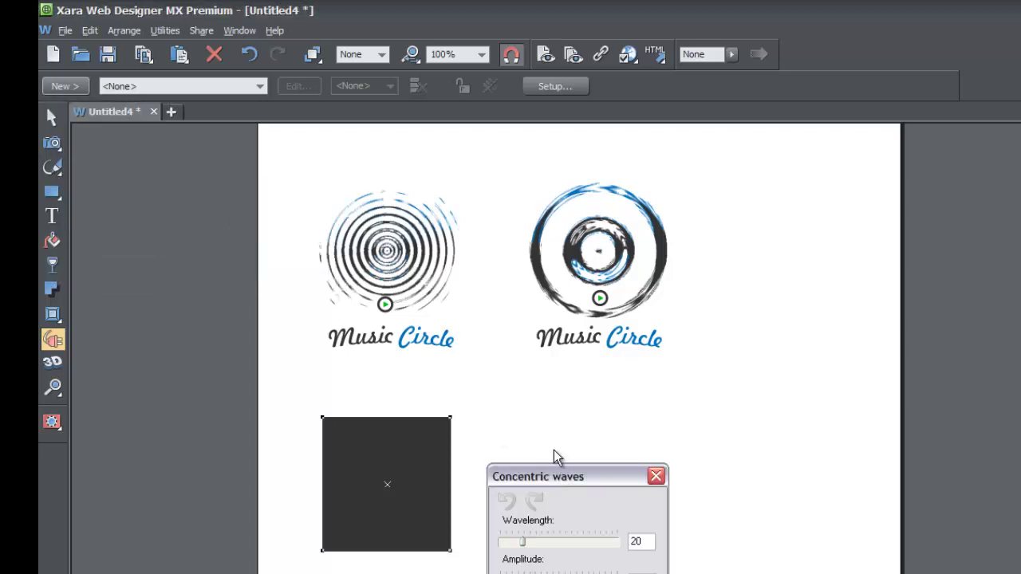
left_click_drag(570, 479, 569, 418)
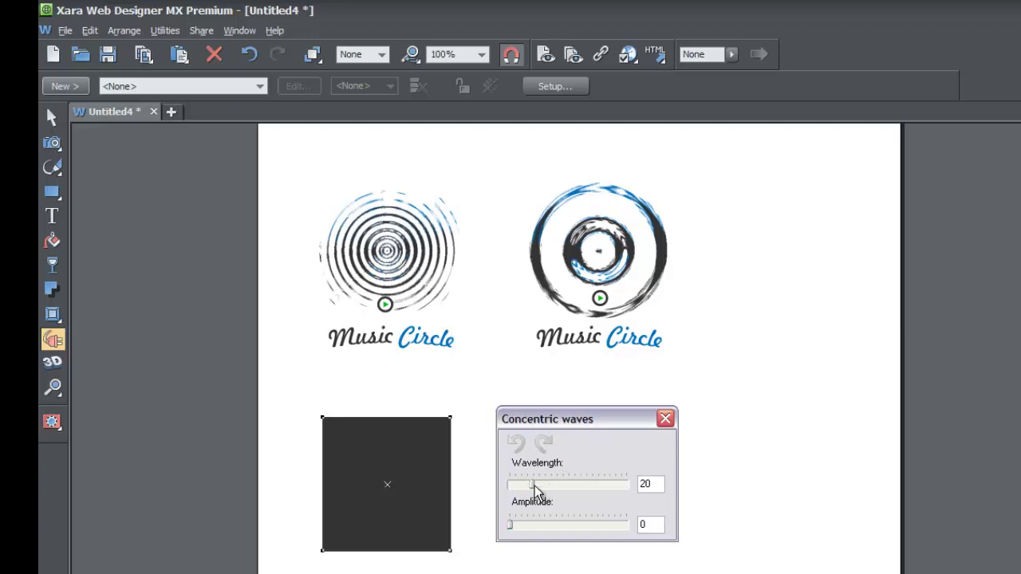
left_click_drag(535, 490, 510, 486)
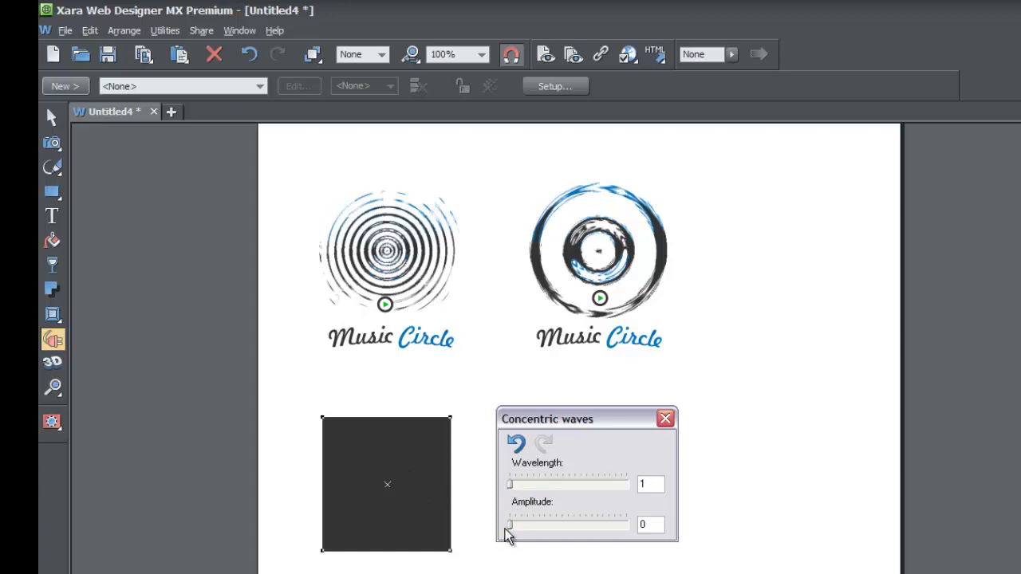
left_click_drag(512, 529, 638, 526)
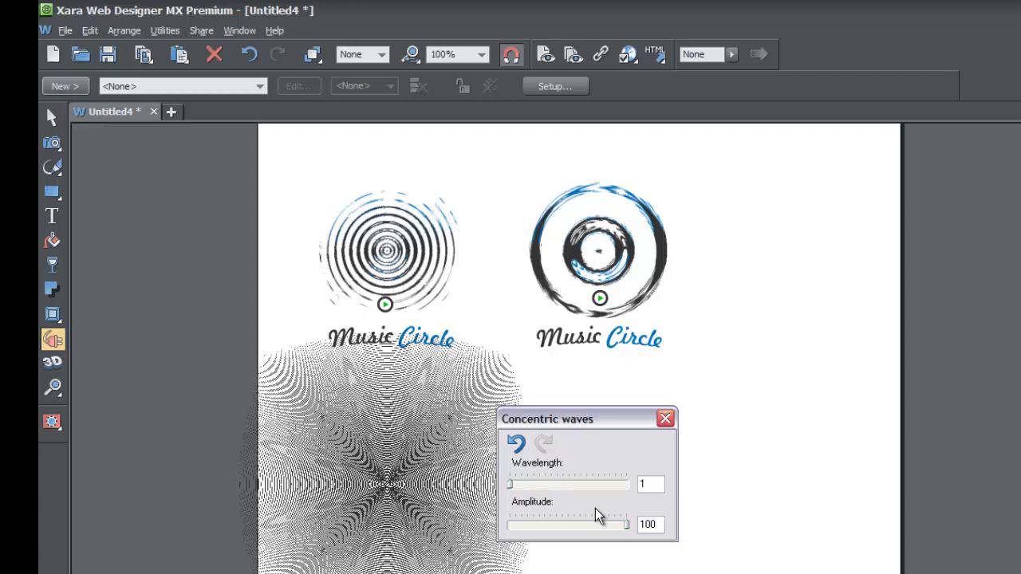
left_click_drag(624, 527, 614, 531)
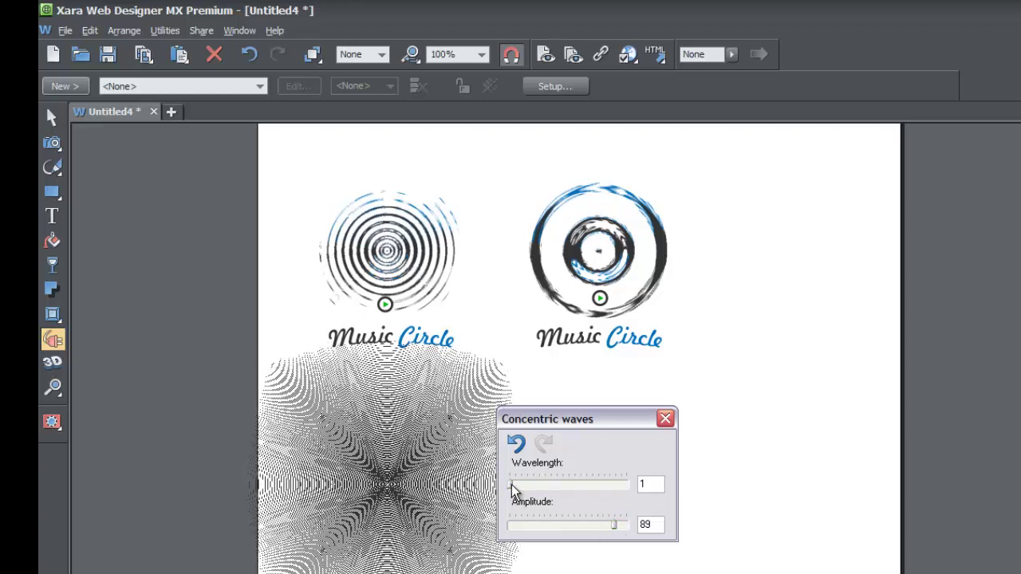
Refine the rings to wavelength 18 and amplitude 68, then close the dialog, keeping the effect
left_click_drag(513, 490, 538, 487)
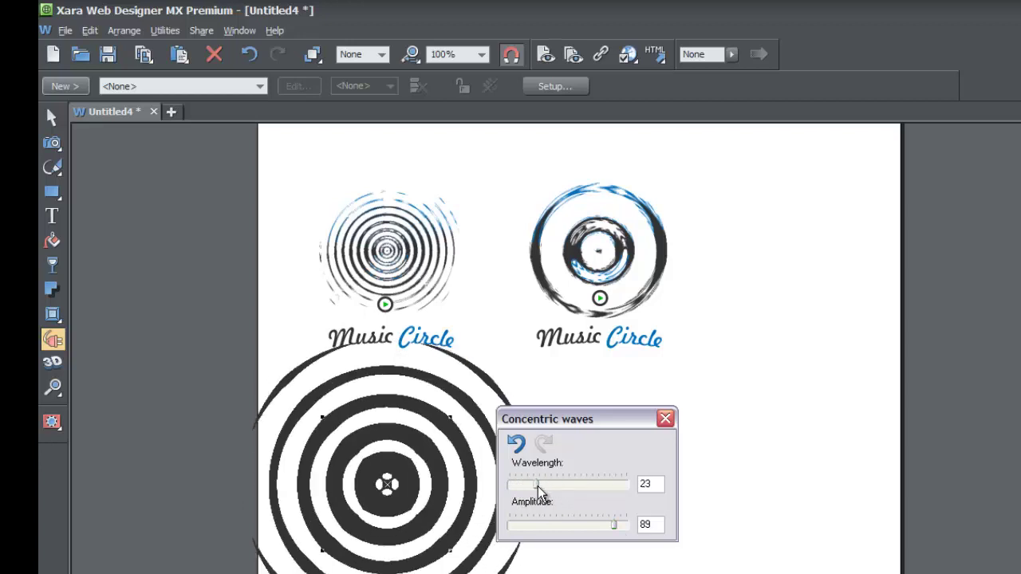
left_click_drag(619, 535, 552, 530)
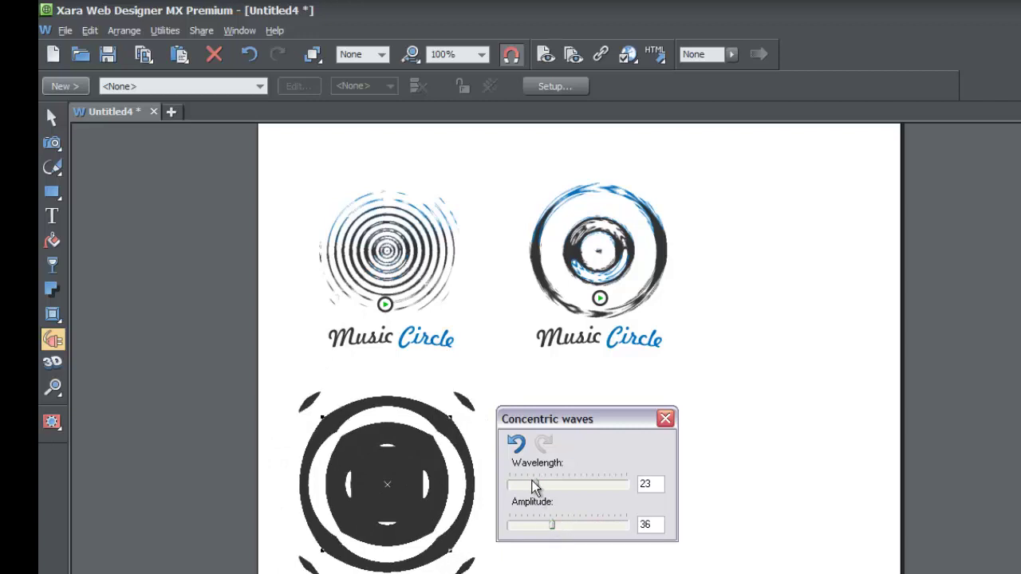
mouse_move(534, 486)
left_mouse_down()
mouse_move(564, 485)
mouse_move(512, 489)
mouse_move(531, 488)
left_mouse_up()
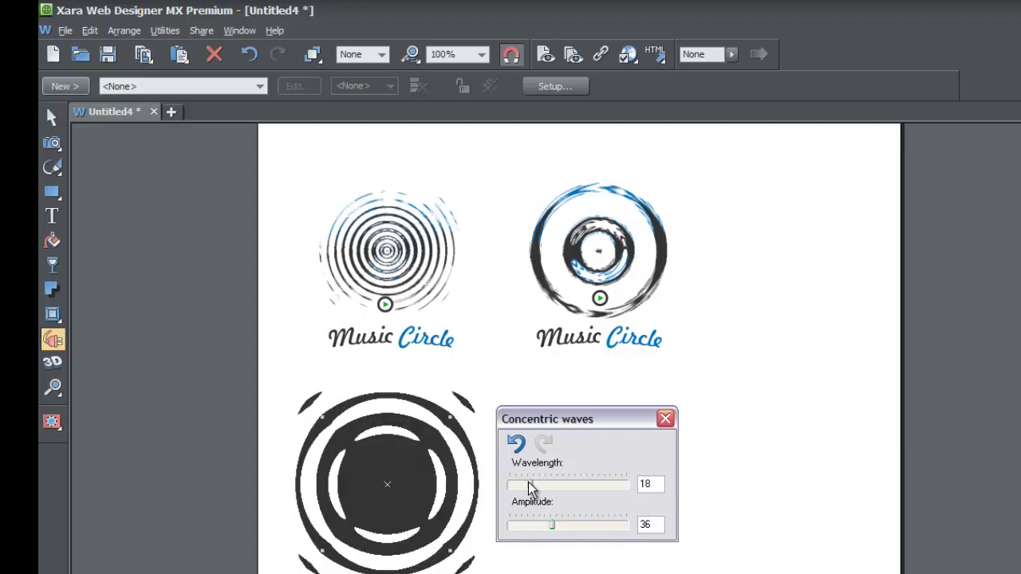
left_click(556, 528)
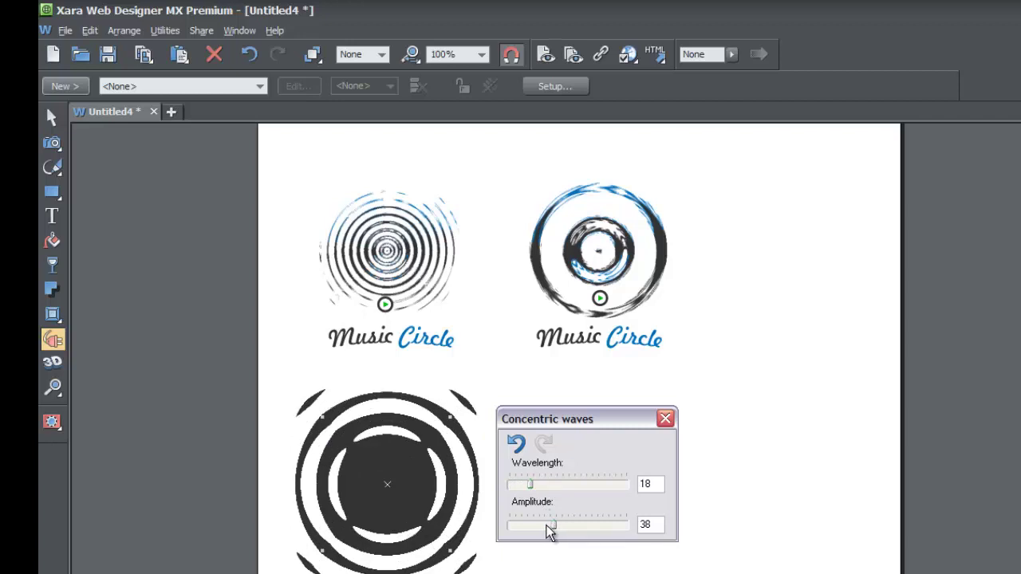
left_click_drag(547, 527, 587, 526)
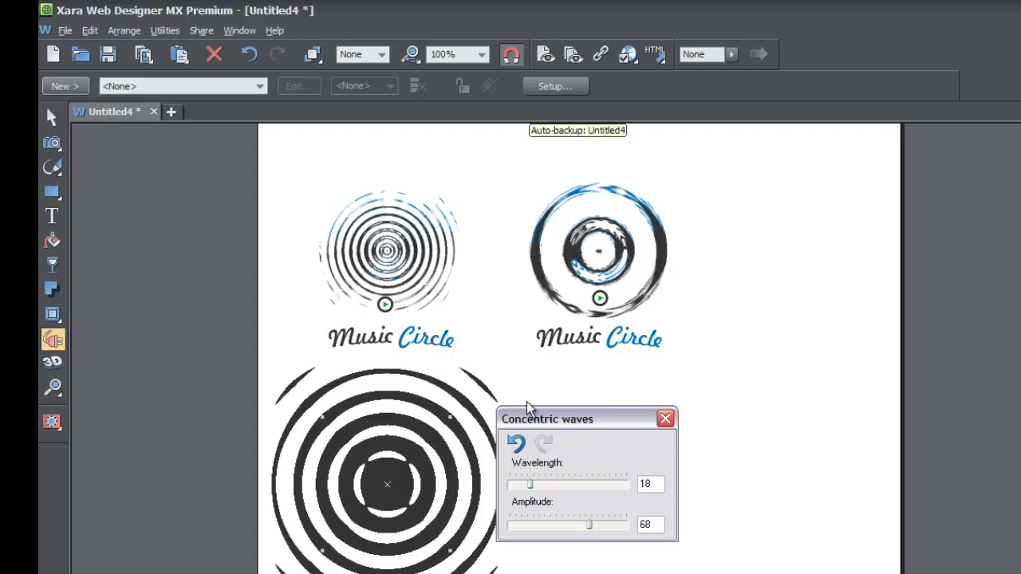
left_click(665, 418)
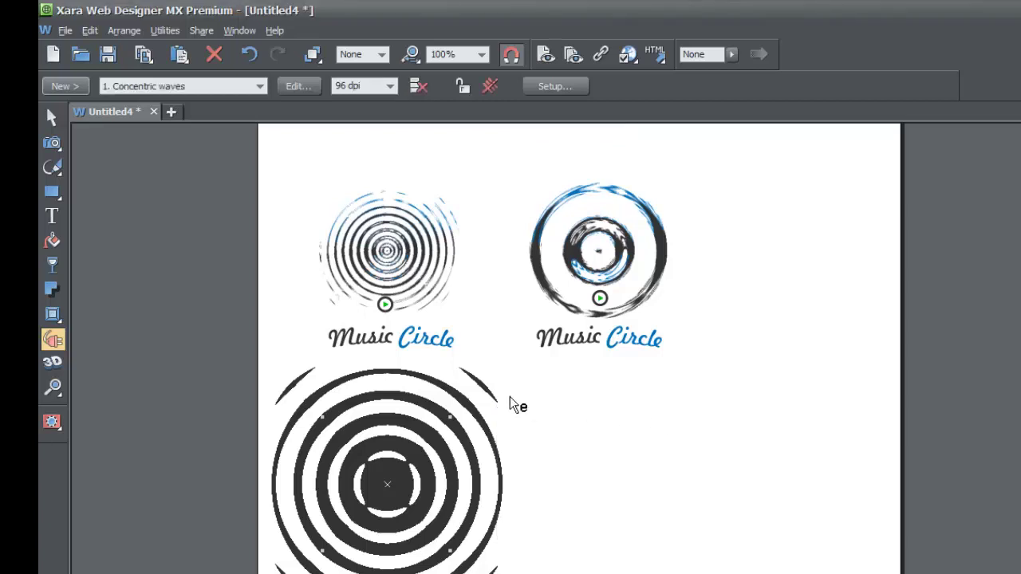
Move the ring pattern to the page's lower right and scale it down to 86×90 px
left_click(52, 117)
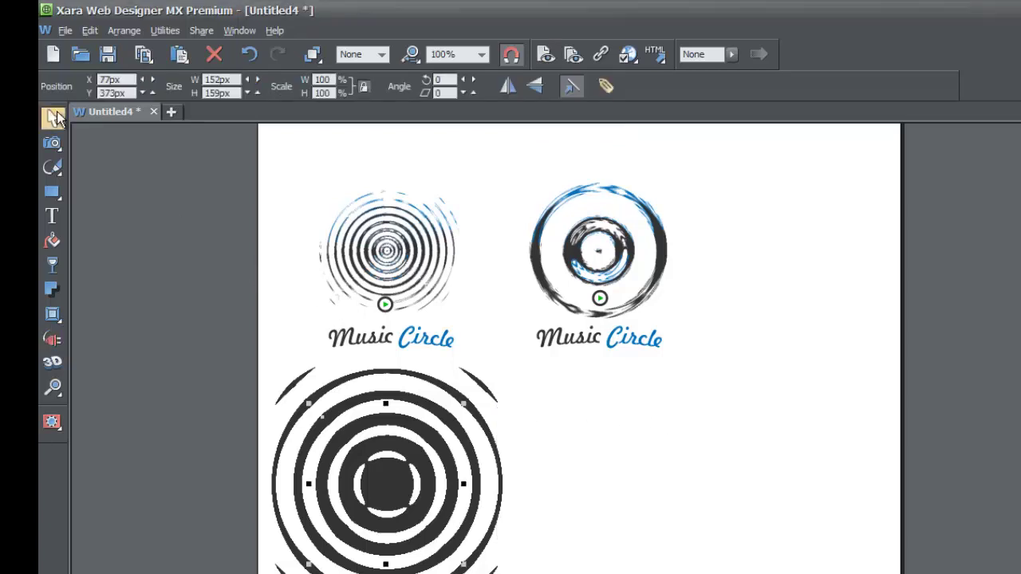
left_click_drag(388, 486, 760, 443)
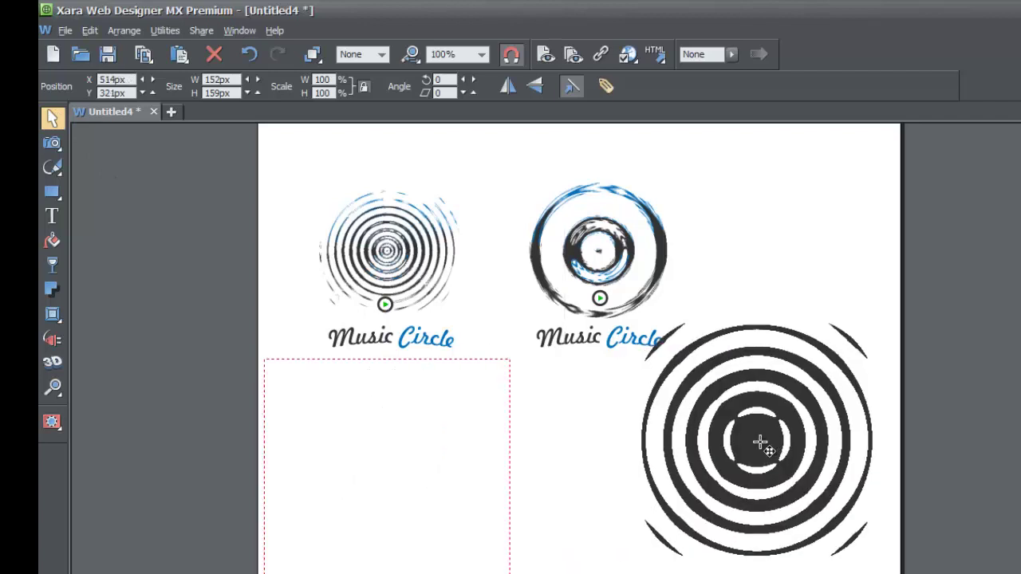
left_click_drag(834, 358, 738, 413)
left_click(734, 419, "ctrl")
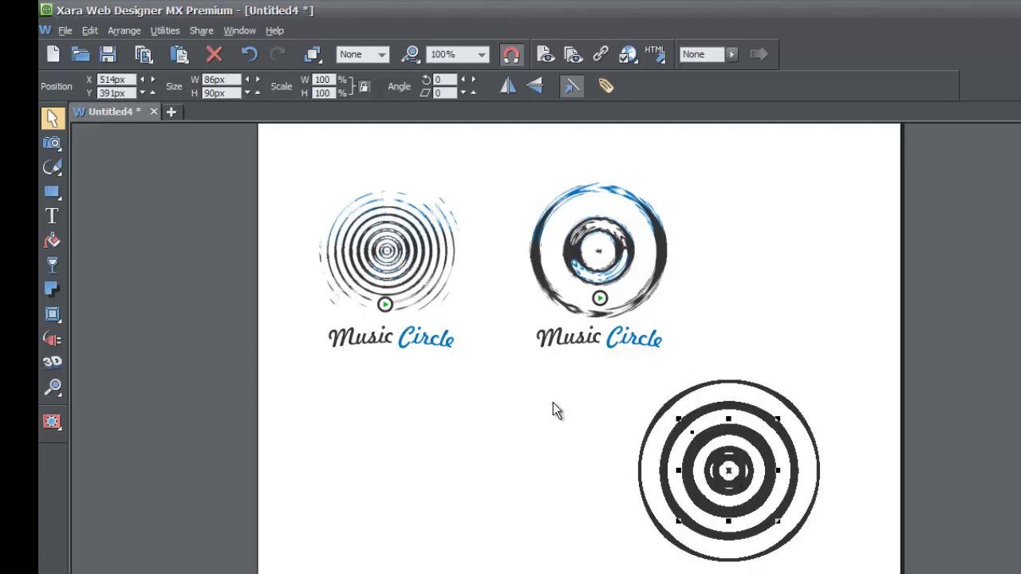
left_click(53, 339)
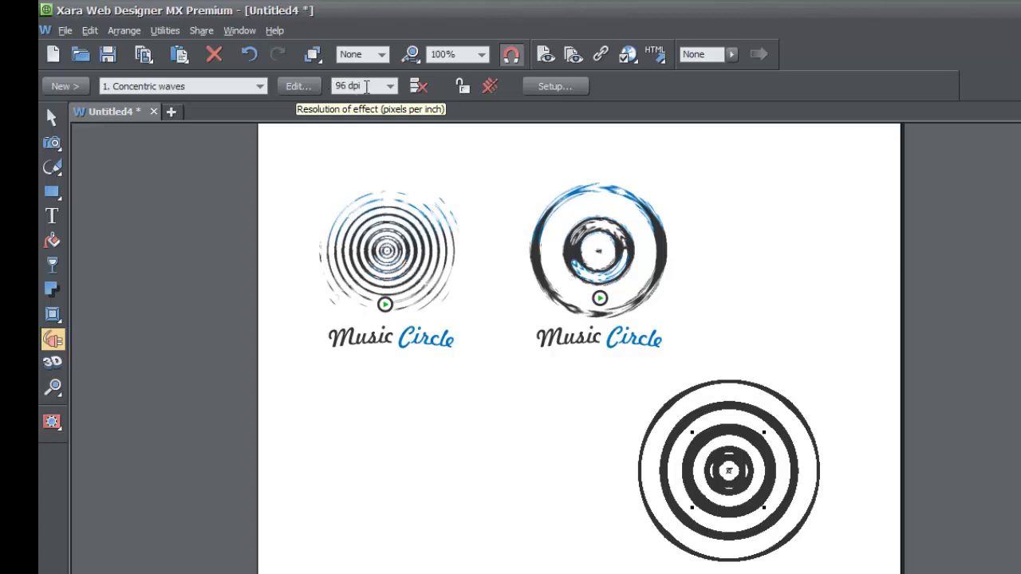
Render the ring effect at 200 dpi, deselecting it to inspect, then reselect it
left_click(391, 87)
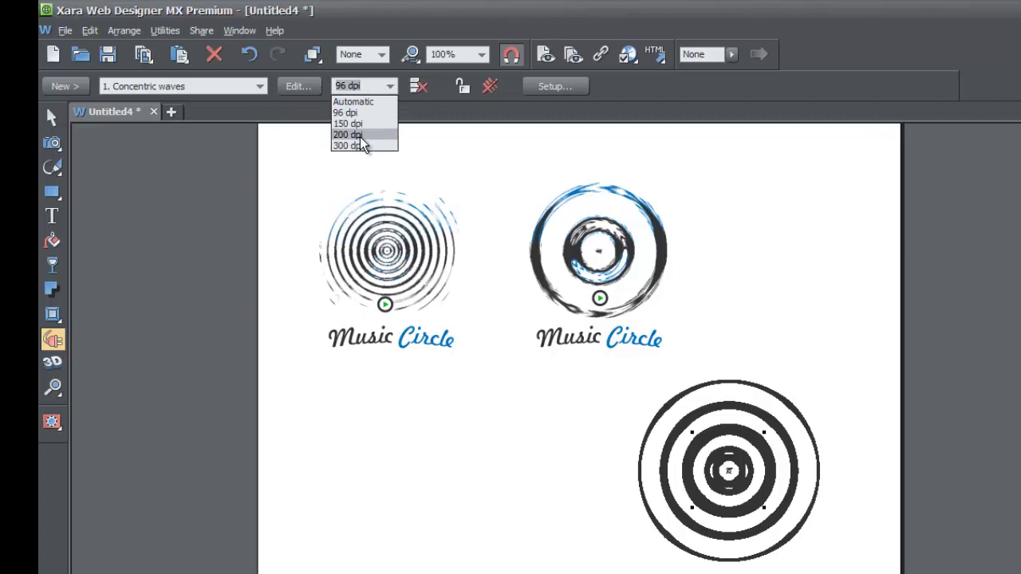
left_click(351, 135)
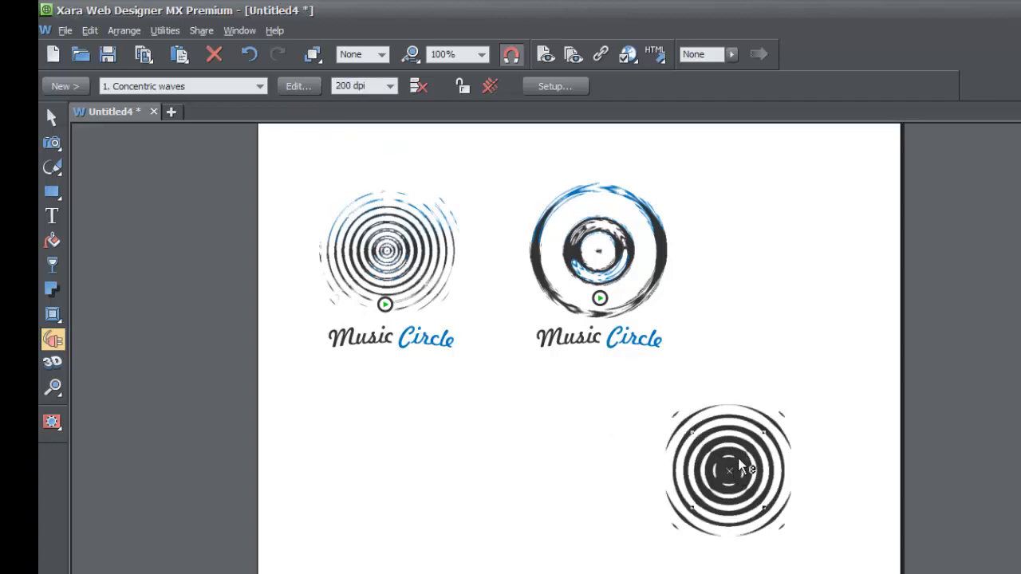
left_click(766, 393)
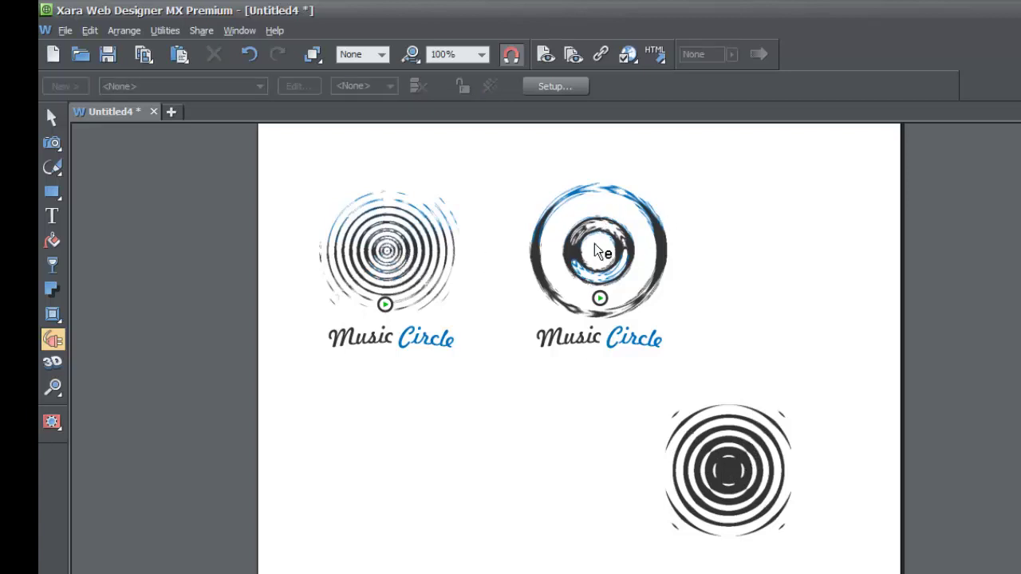
left_click(707, 463)
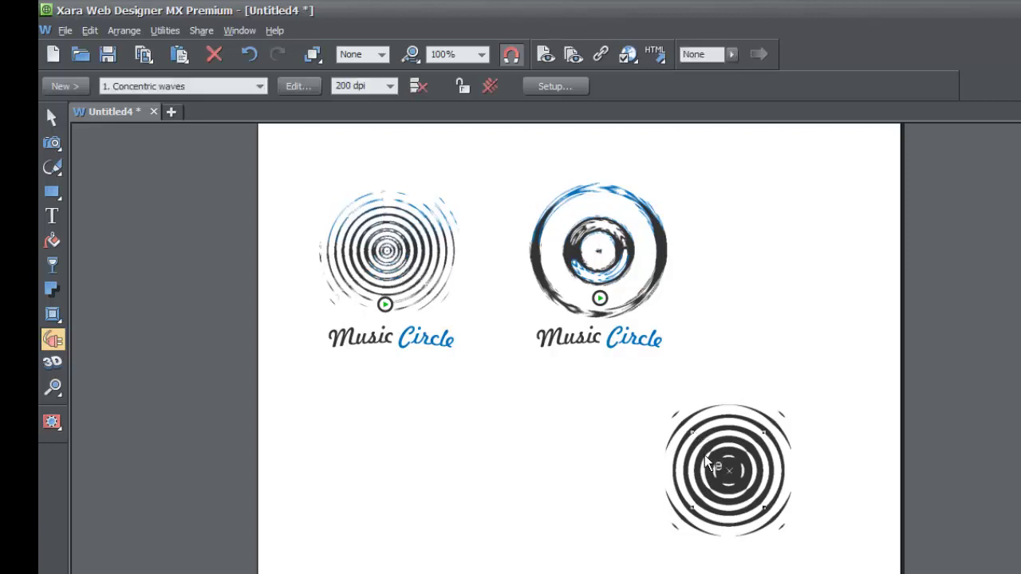
Change the ring effect's resolution to 96 dpi for comparison
left_click(390, 86)
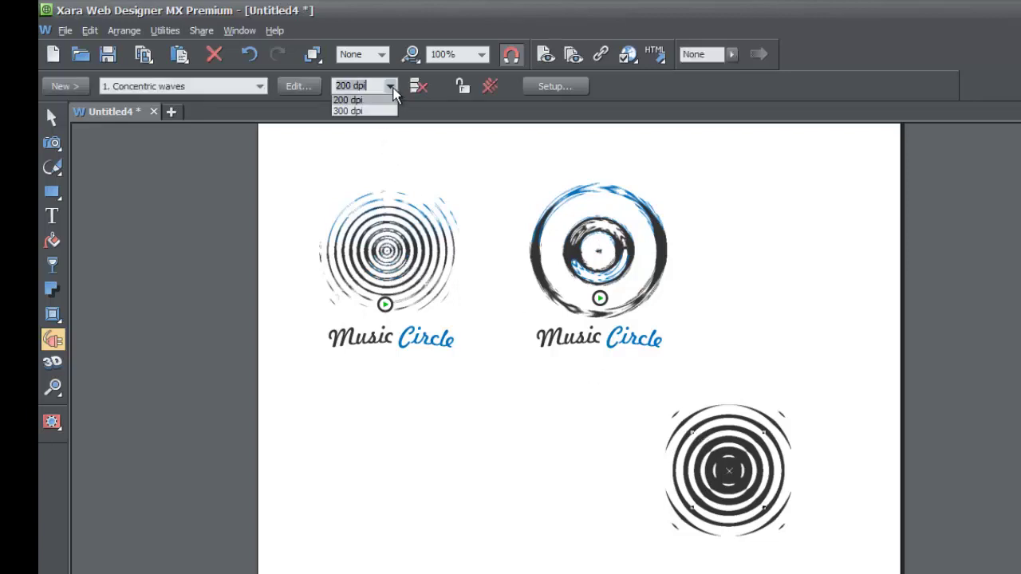
left_click(351, 113)
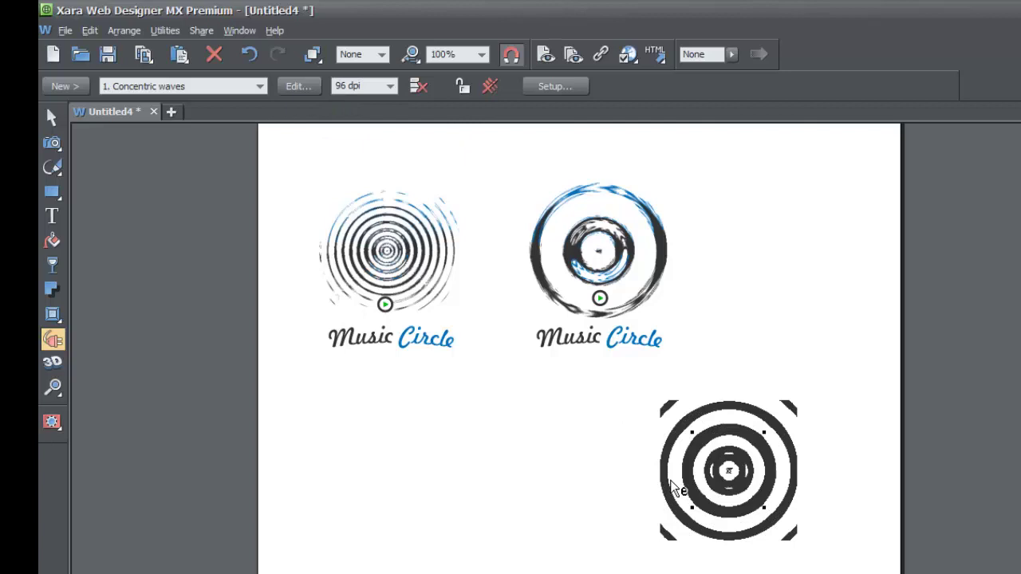
left_click(391, 87)
Set the ring effect's resolution back to 200 dpi
left_click(375, 136)
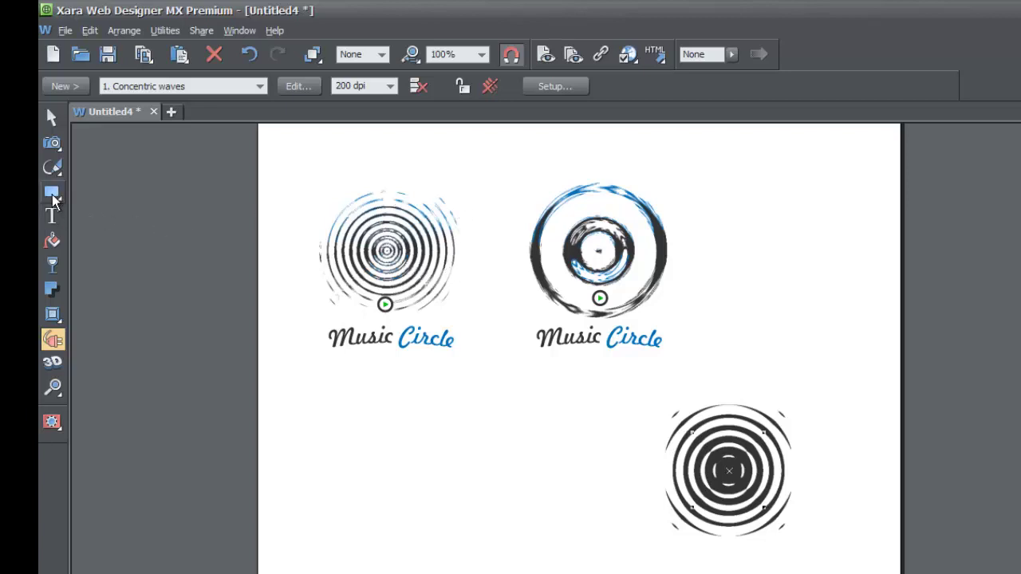
Draw a dark 137×161 px rectangle below the first Music Circle logo
mouse_move(51, 197)
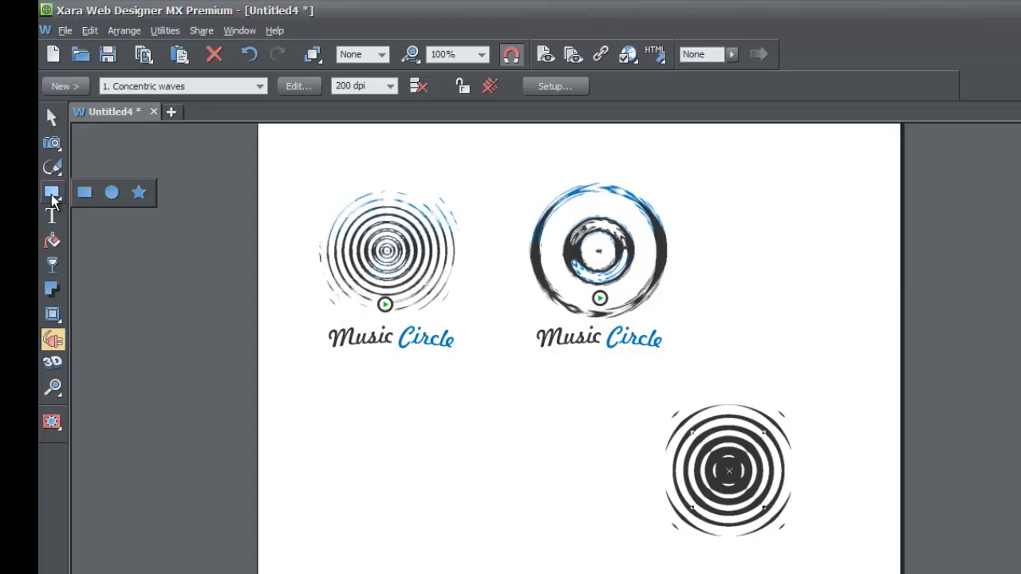
left_click(51, 194)
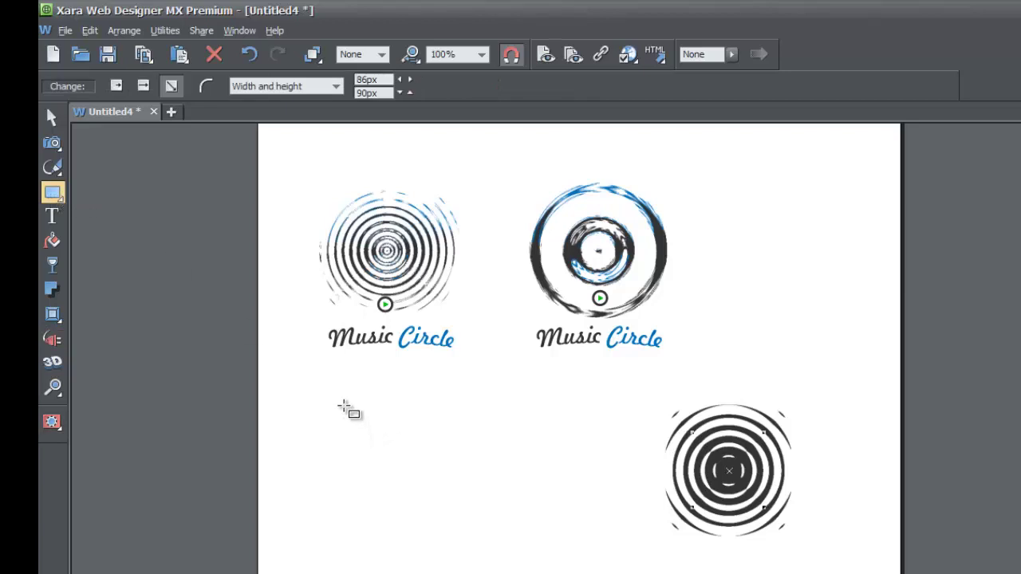
left_click_drag(343, 406, 460, 543)
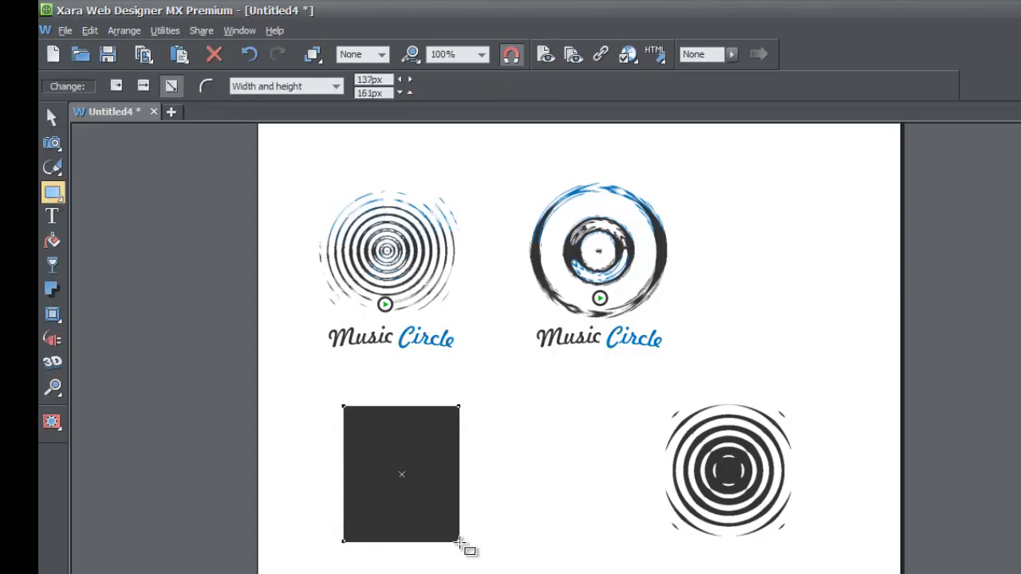
With the Live Effect tool, open the New effects list at Distortion filter
left_click(52, 341)
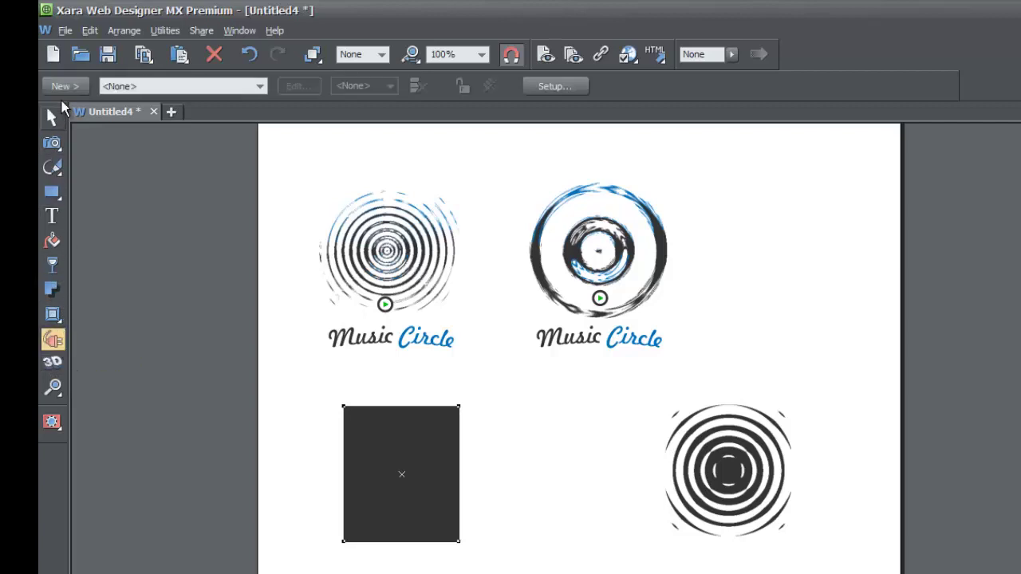
left_click(64, 86)
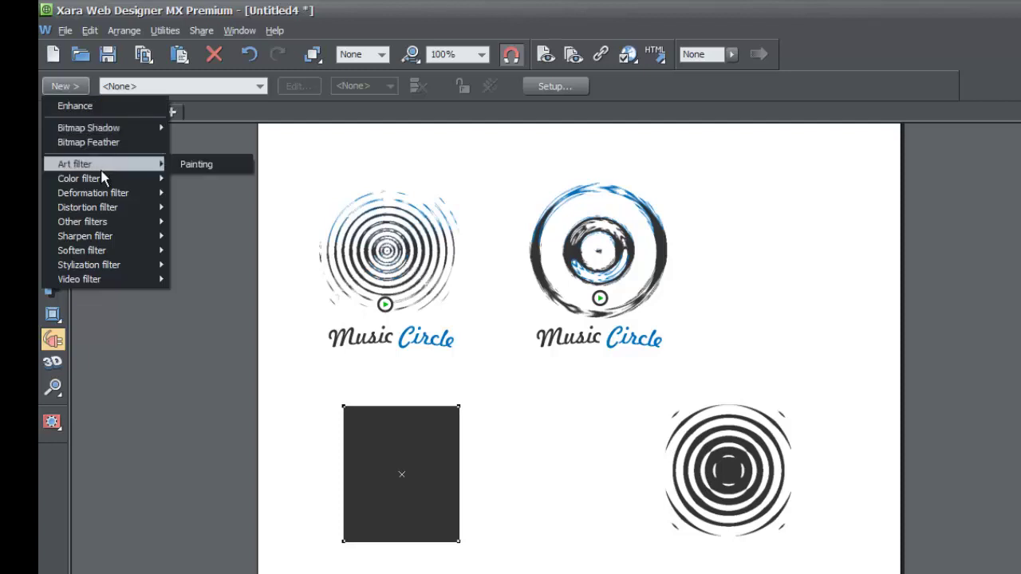
mouse_move(105, 209)
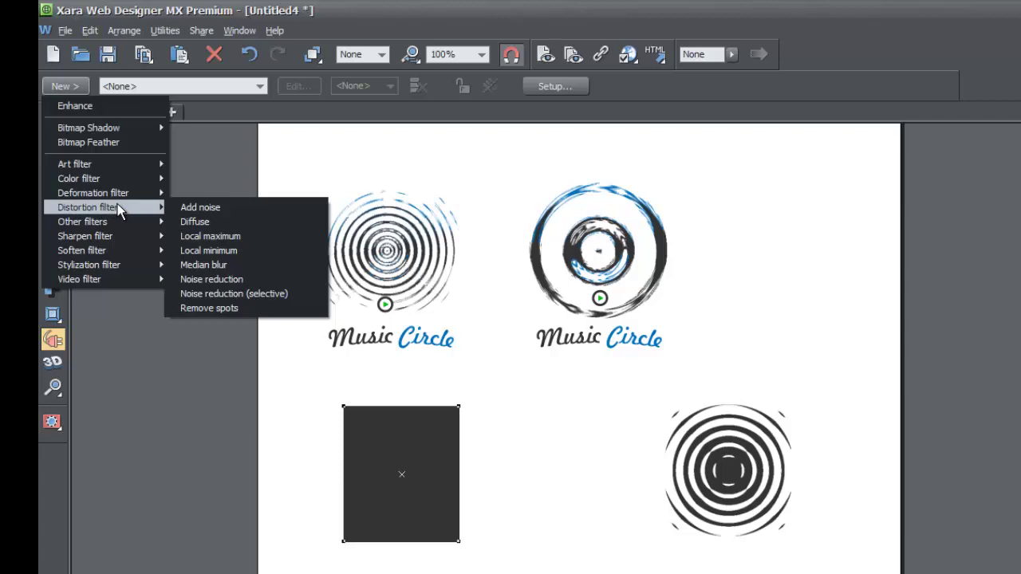
Try the Add noise filter on the rectangle, then dismiss it
left_click(184, 207)
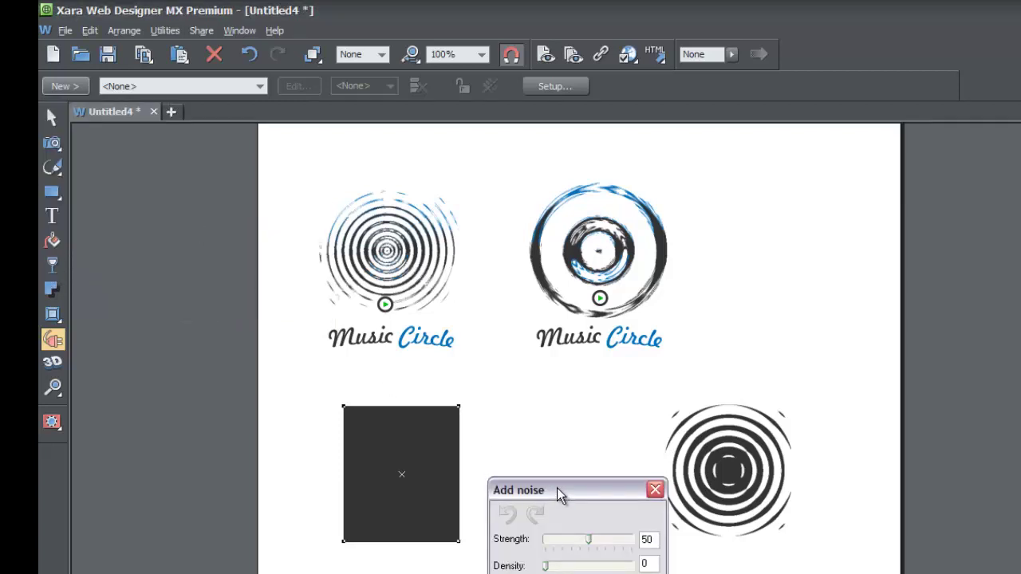
left_click_drag(557, 488, 541, 439)
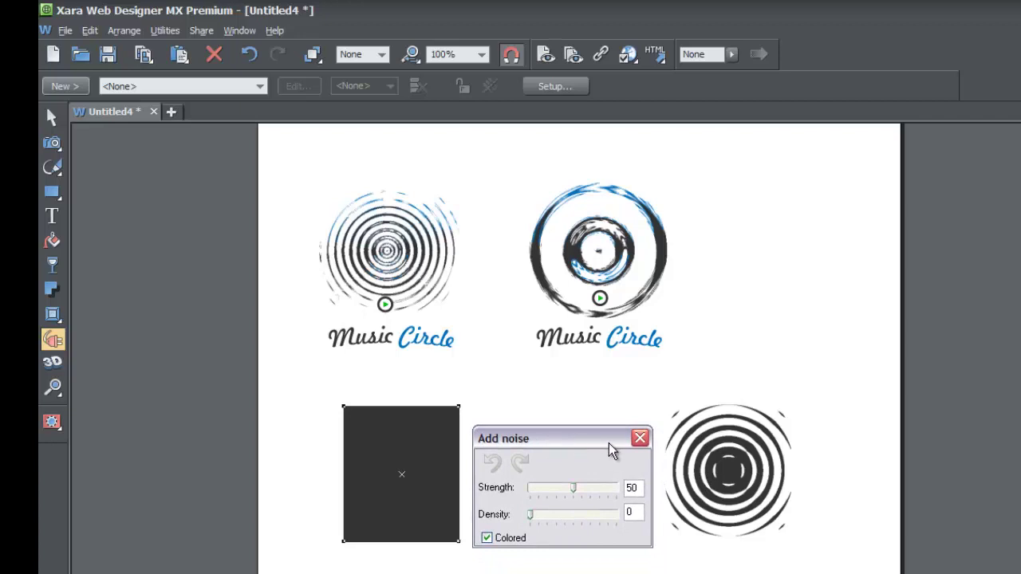
left_click(639, 438)
Reopen the New effects list and go to Distortion filter > Diffuse
left_click(71, 89)
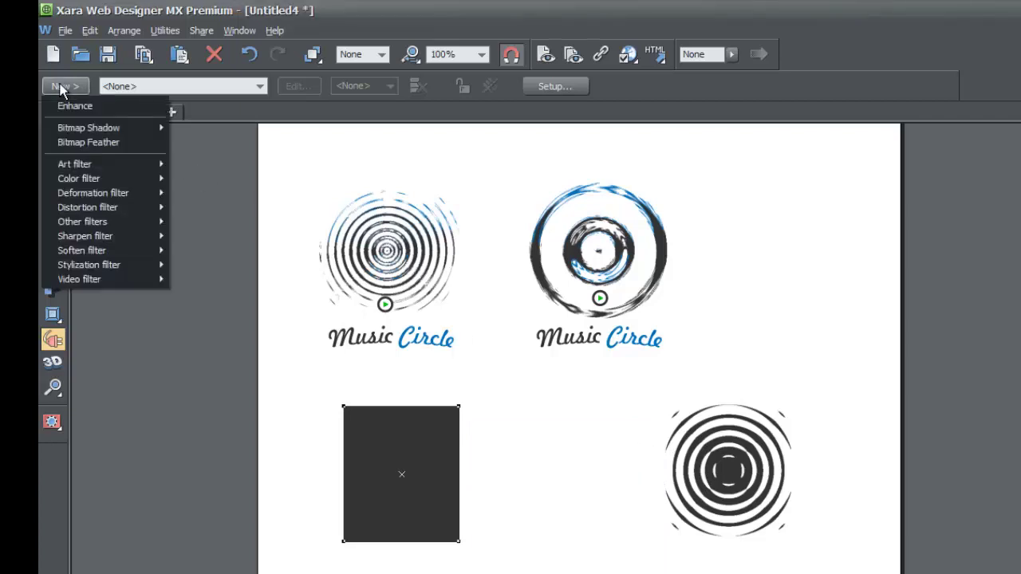
mouse_move(104, 177)
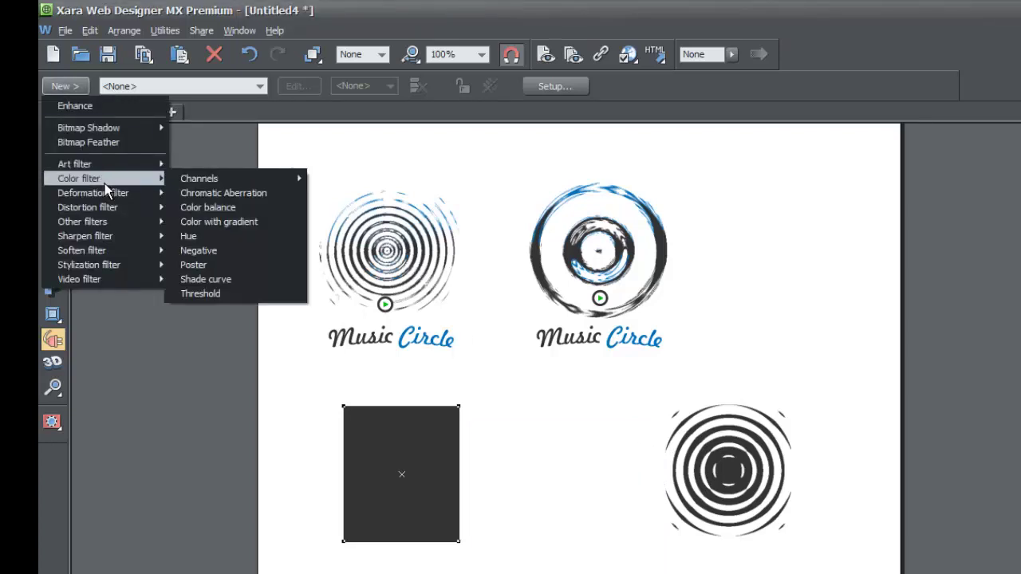
mouse_move(107, 195)
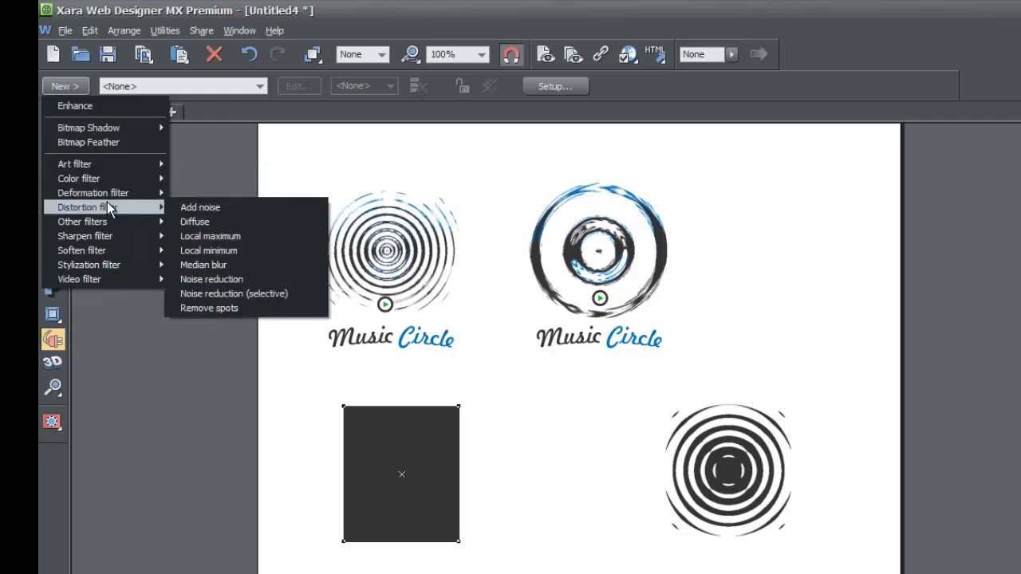
Apply Diffuse with horizontal 76 and vertical 68 to scatter the rectangle into speckles
left_click(197, 222)
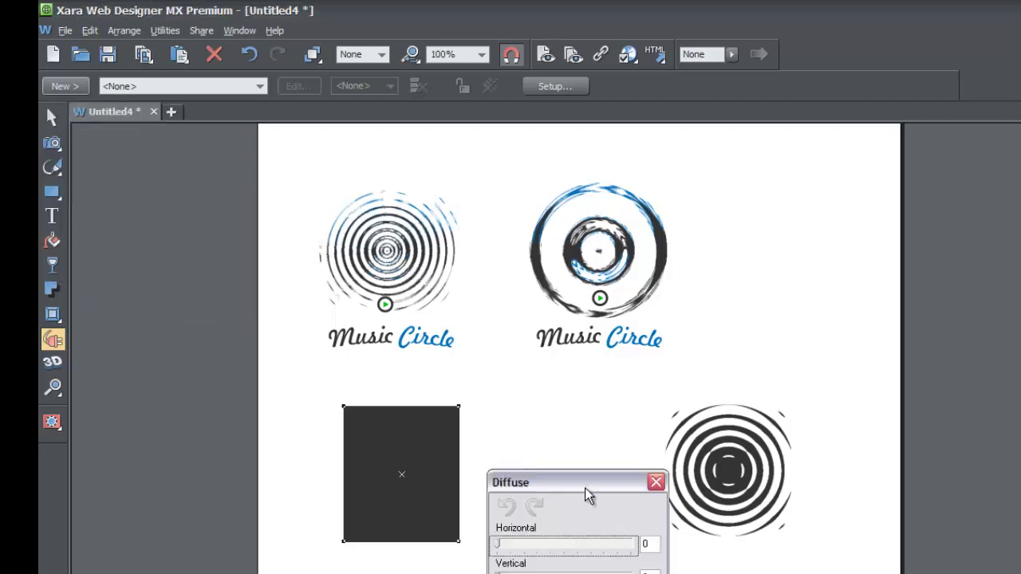
left_click_drag(583, 488, 591, 429)
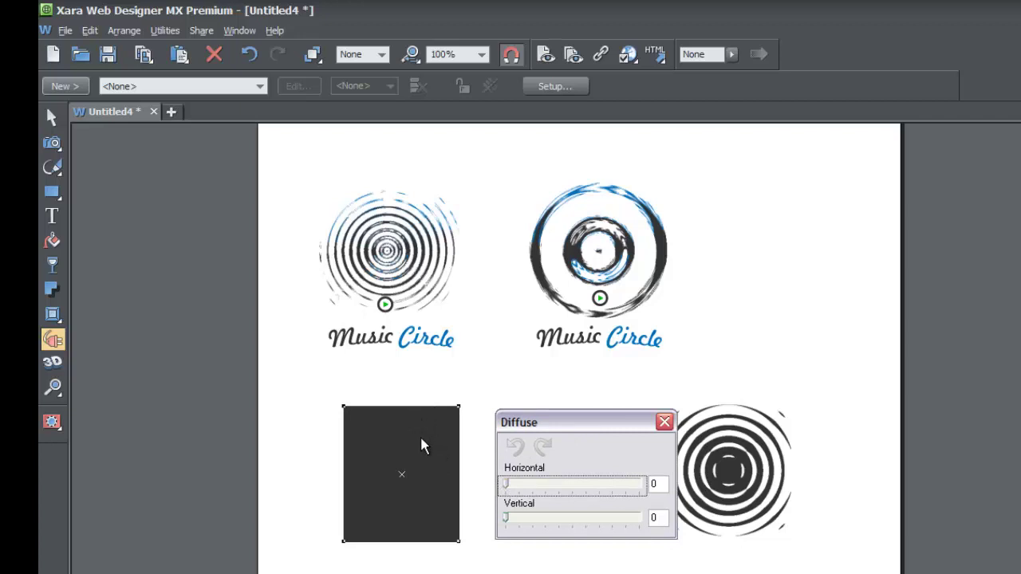
left_click(514, 487)
left_click_drag(515, 488, 540, 485)
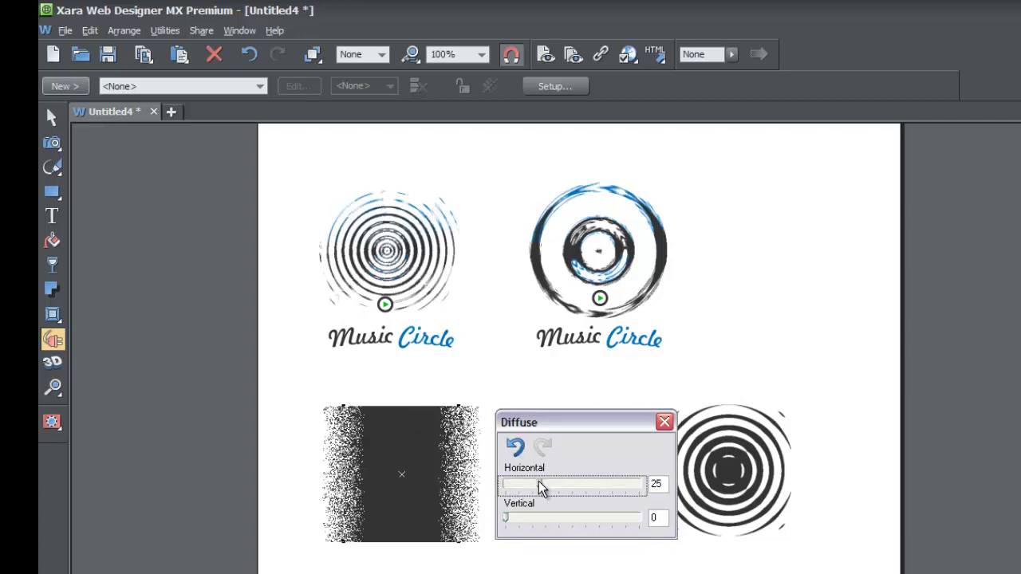
left_click_drag(561, 423, 616, 417)
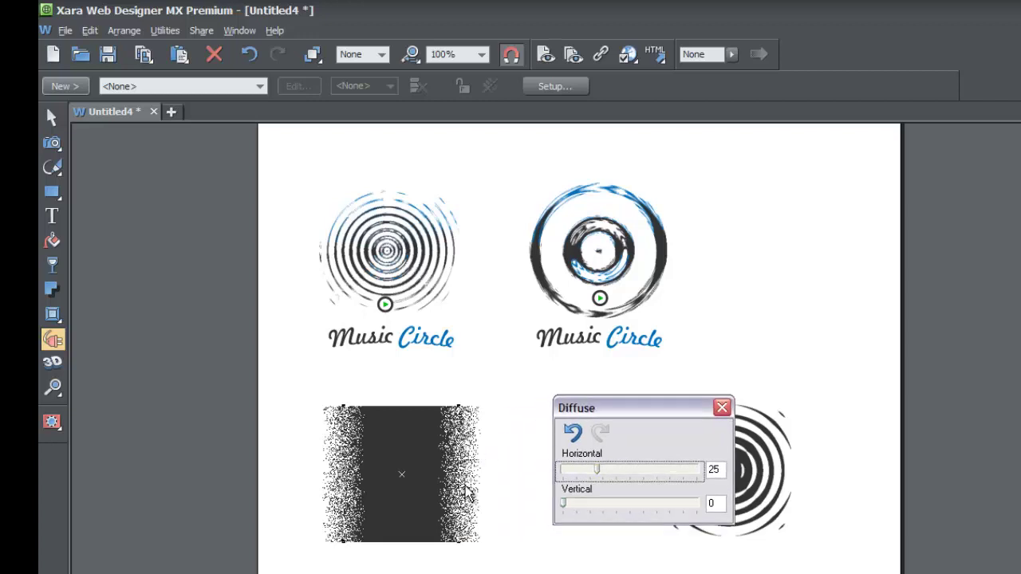
left_click_drag(564, 506, 647, 505)
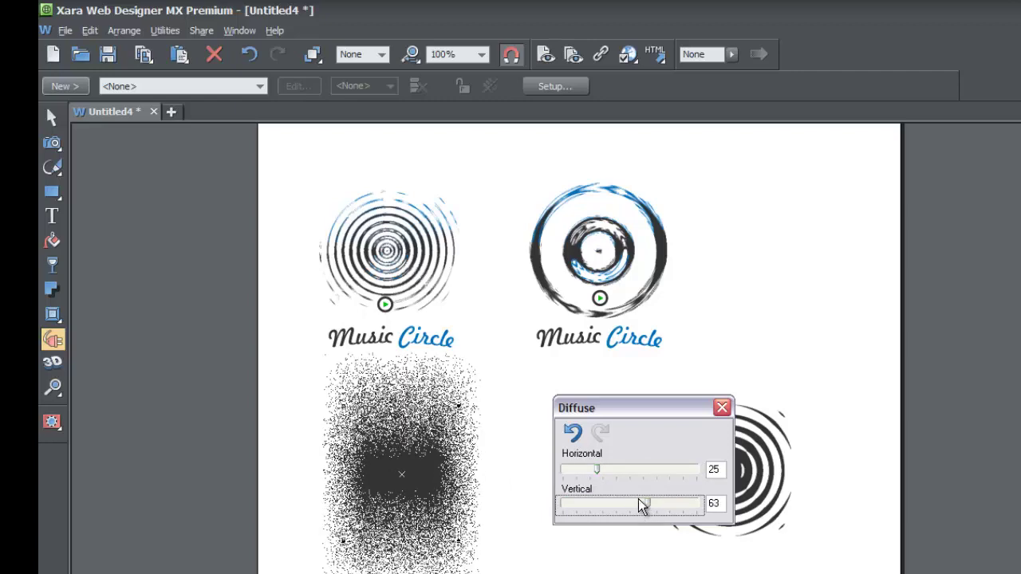
left_click_drag(598, 471, 655, 509)
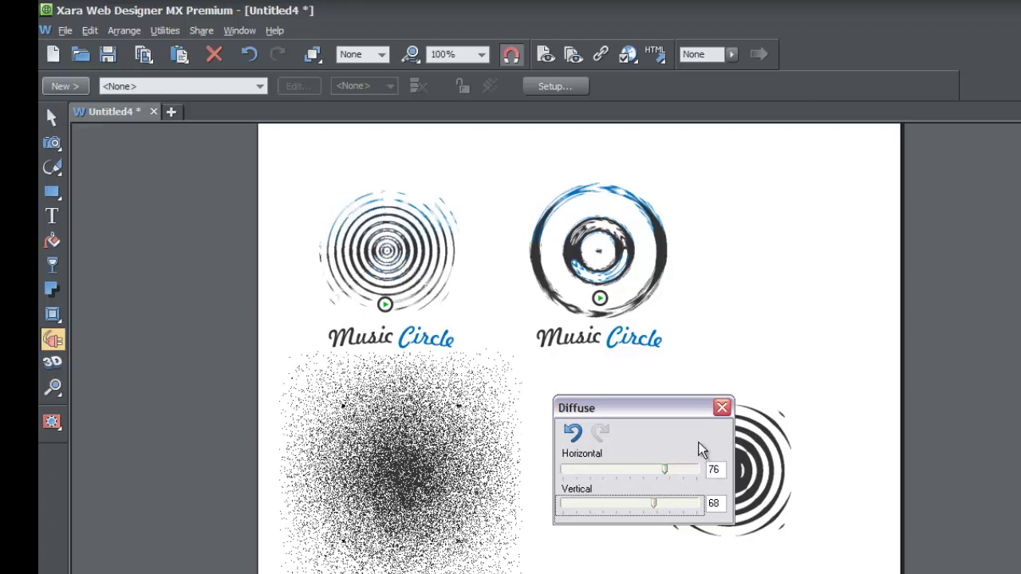
left_click(722, 408)
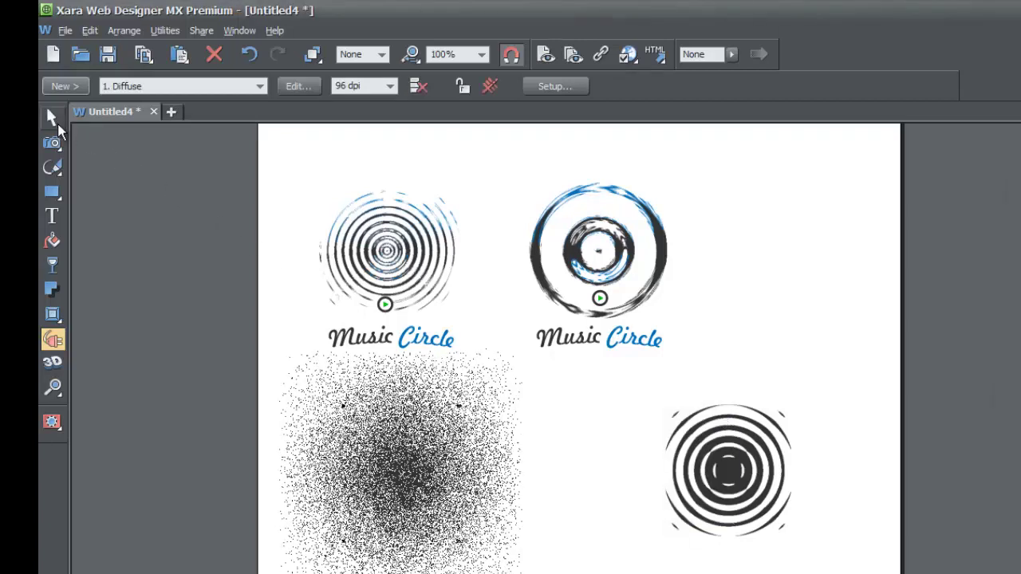
Drag the speckle cloud up over the left Music Circle logo
left_click(52, 118)
left_click(238, 447)
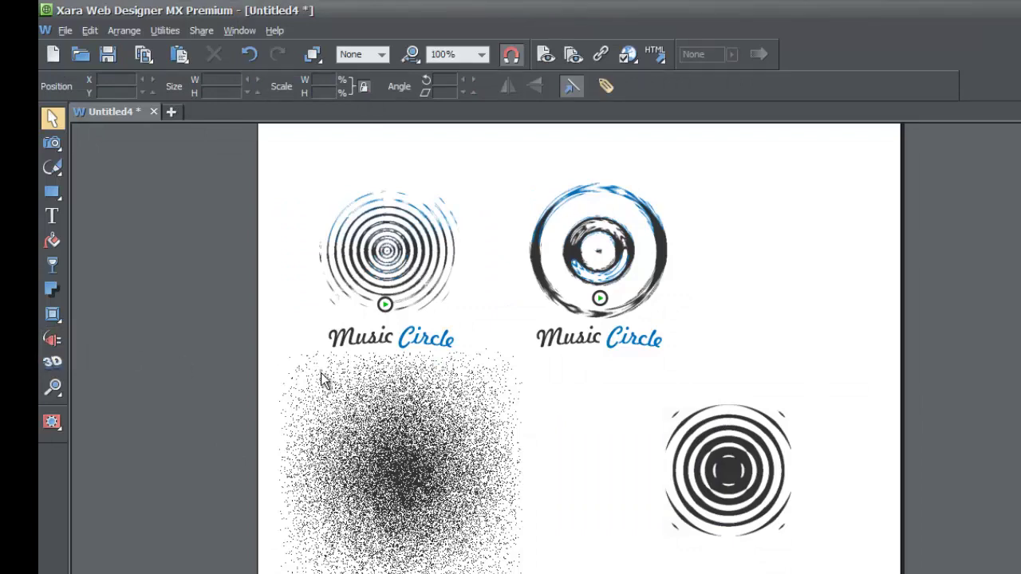
left_click_drag(367, 469, 369, 266)
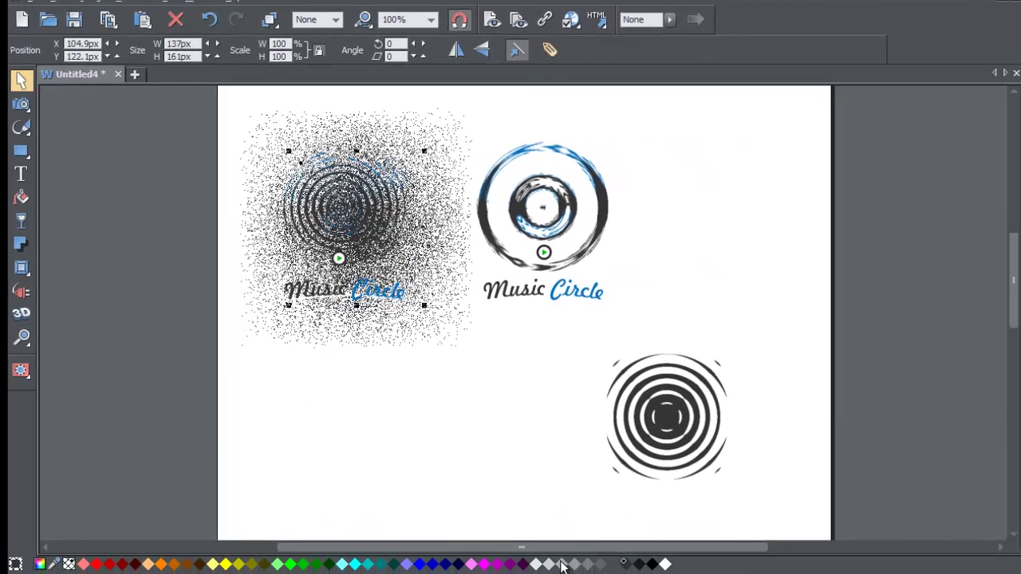
Give the speckle cloud a light grey fill and a light grey outline
right_click(618, 507)
left_click(596, 469)
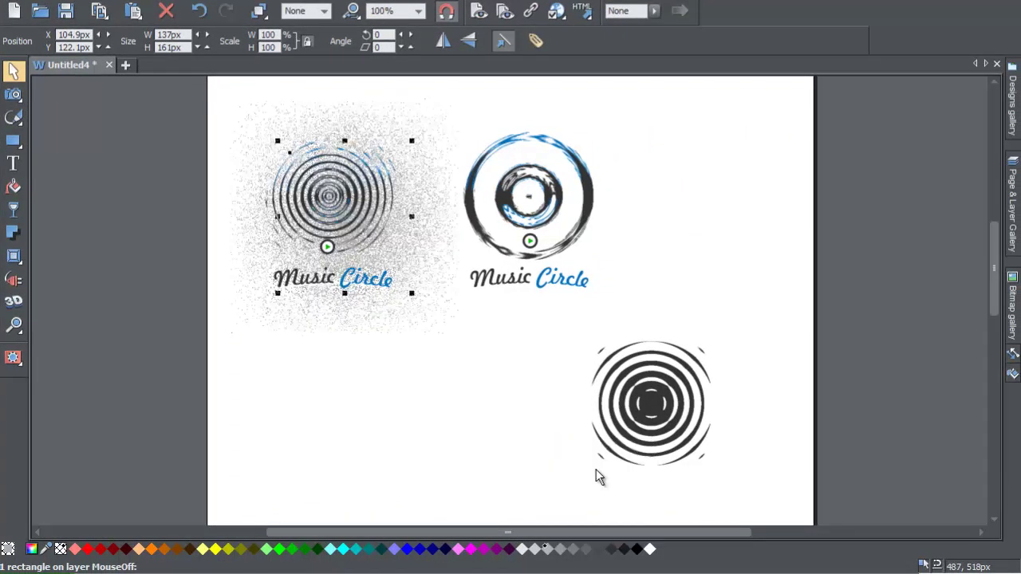
right_click(531, 552)
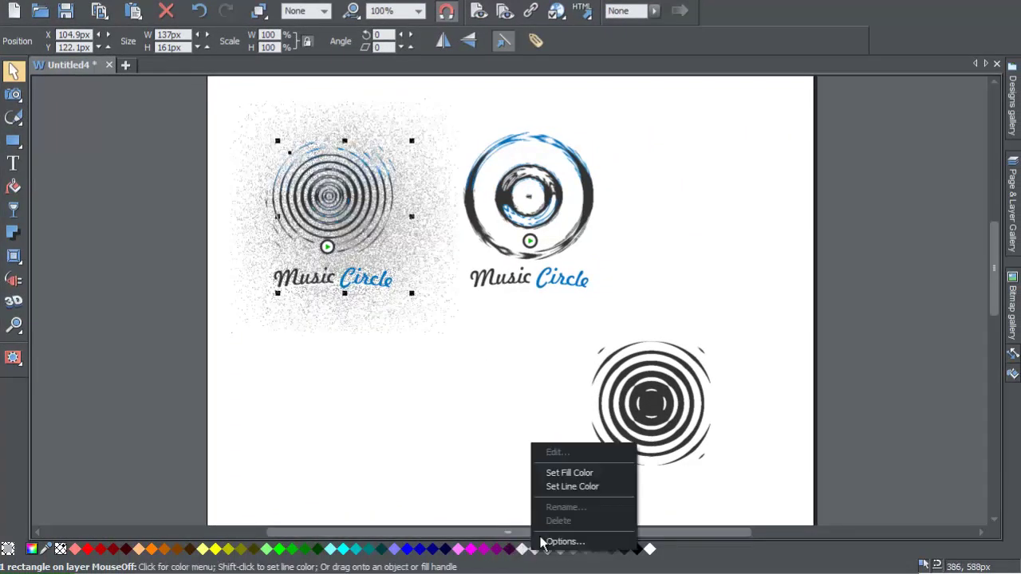
left_click(569, 484)
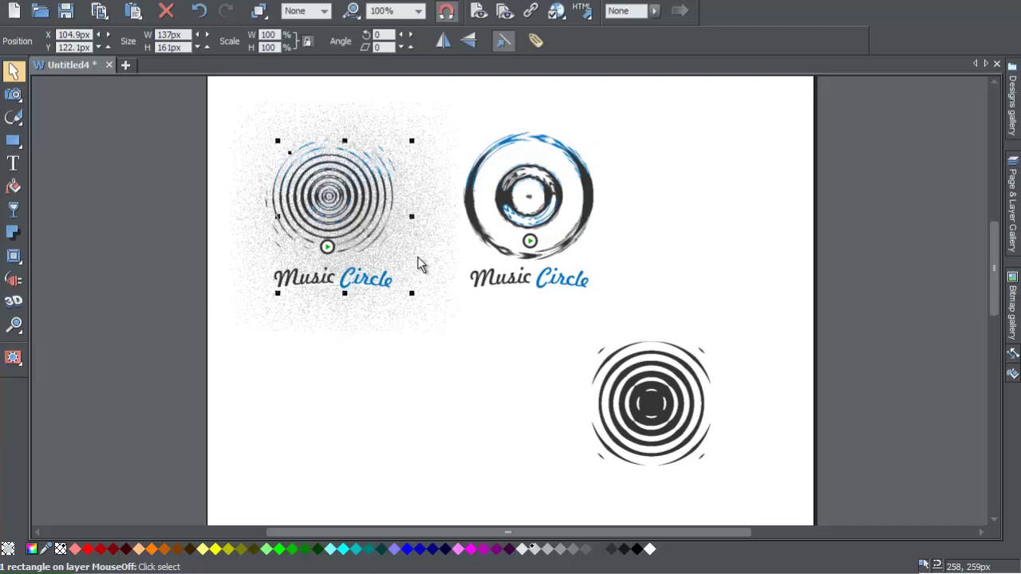
left_click(423, 409)
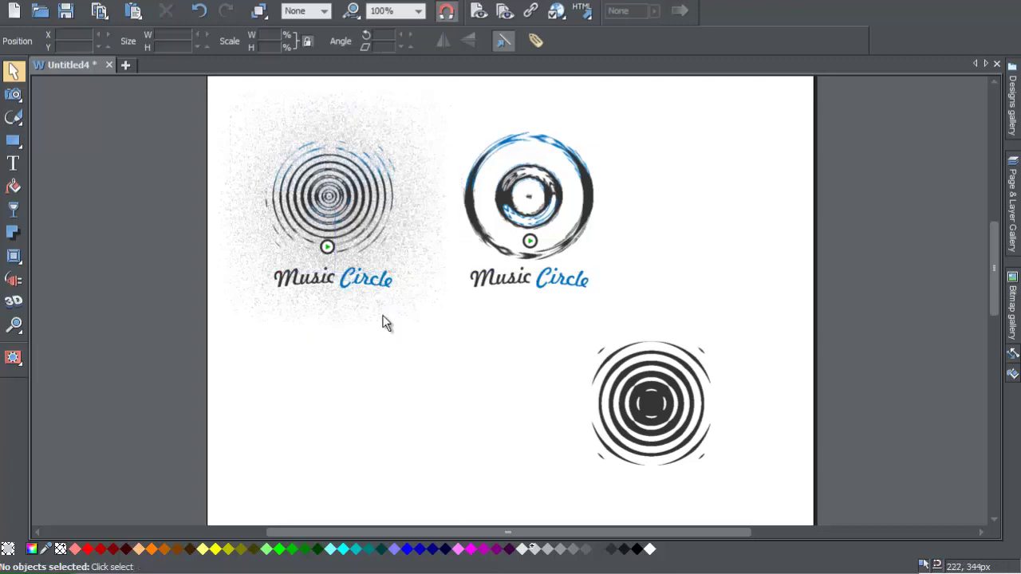
Reselect the speckle cloud behind the first logo and reapply the light grey outline
left_click(415, 230)
left_click(520, 550)
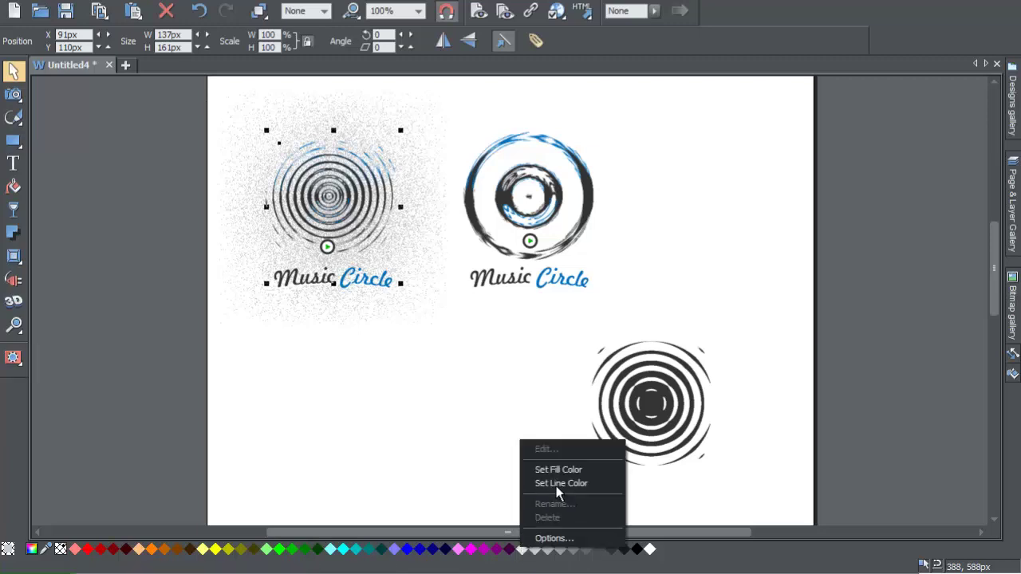
left_click(556, 483)
left_click(475, 405)
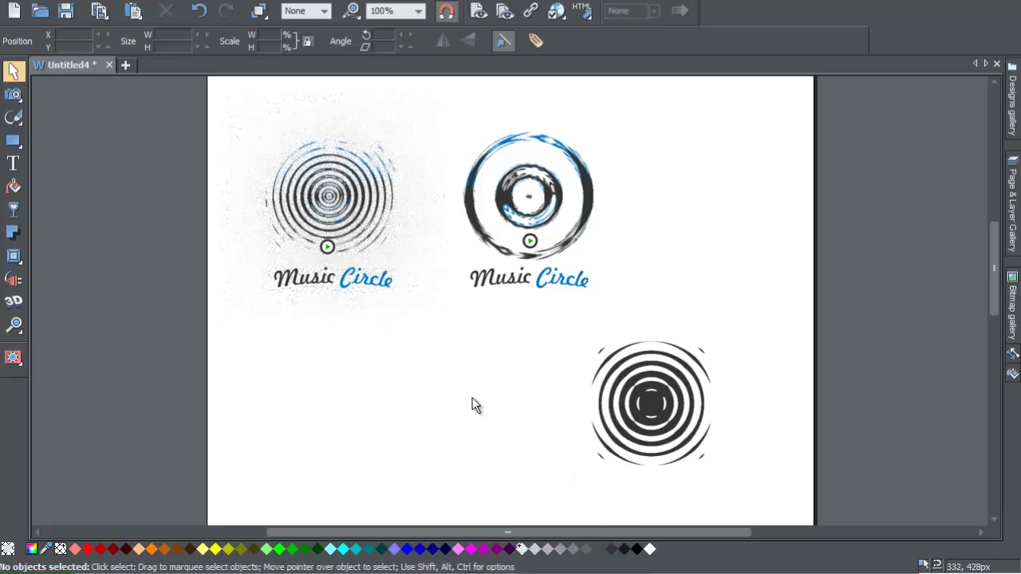
left_click(348, 201)
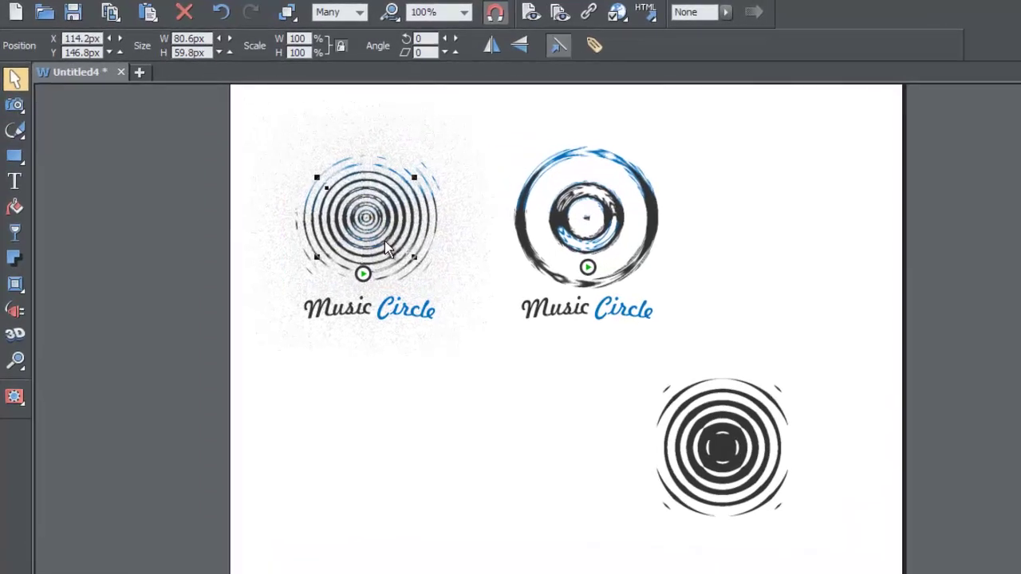
left_click(370, 366)
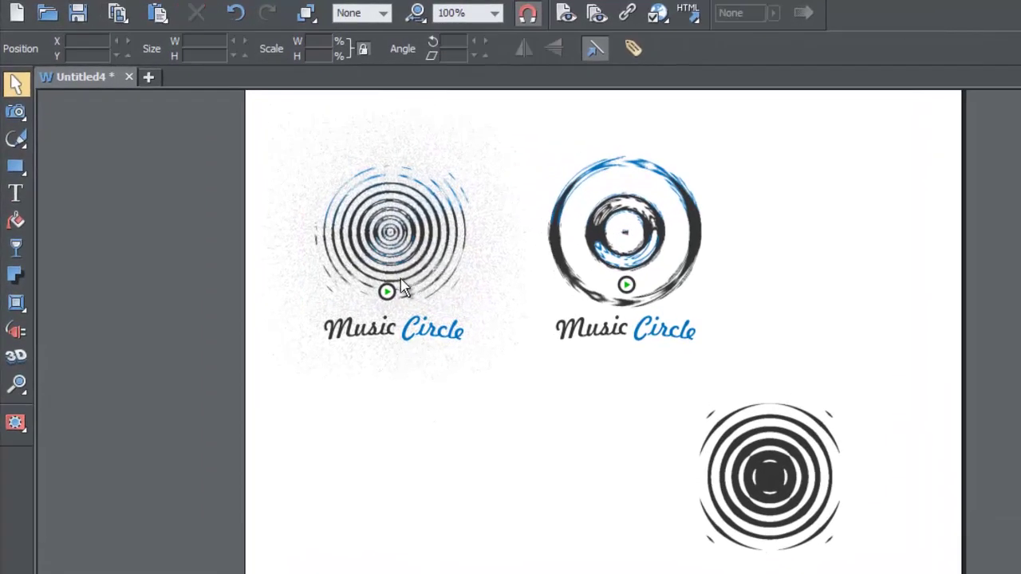